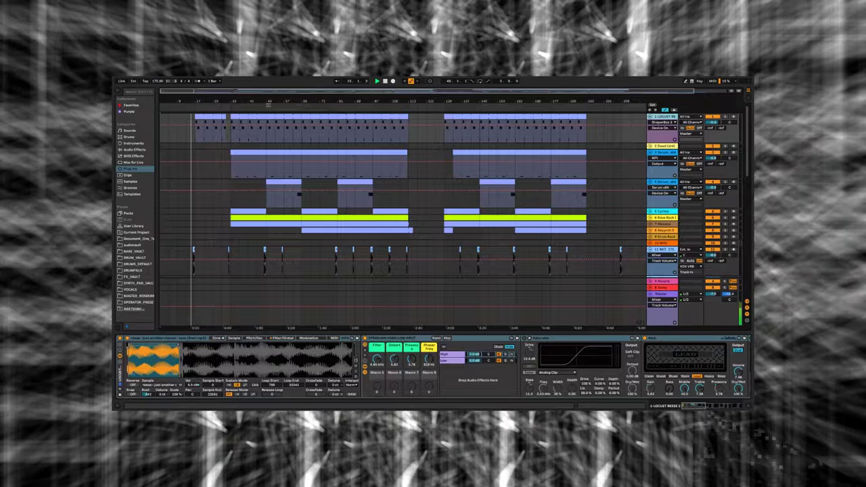
Examine the LOCUST REESE 2 track's device chain from the sampler and high/low split rack through to ShaperBox 3
{"action": "scroll", "coordinate": [430, 369], "scroll_direction": "right", "scroll_amount": 15}
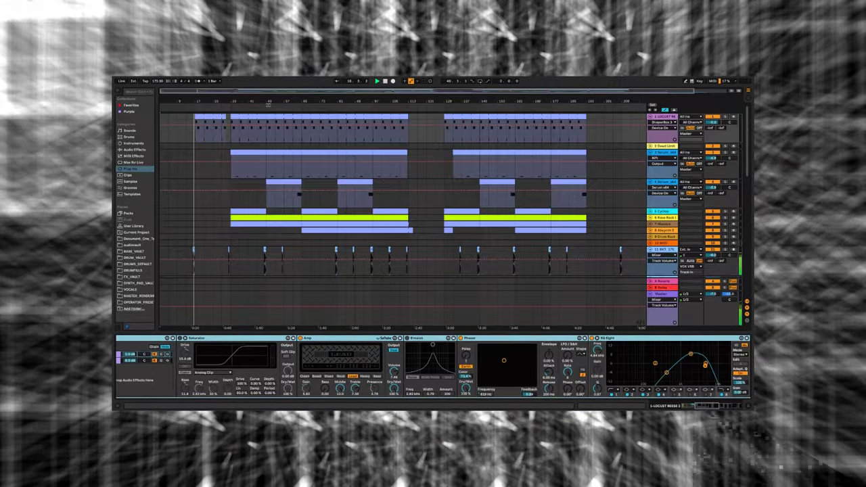
{"action": "scroll", "coordinate": [430, 369], "scroll_direction": "right", "scroll_amount": 3}
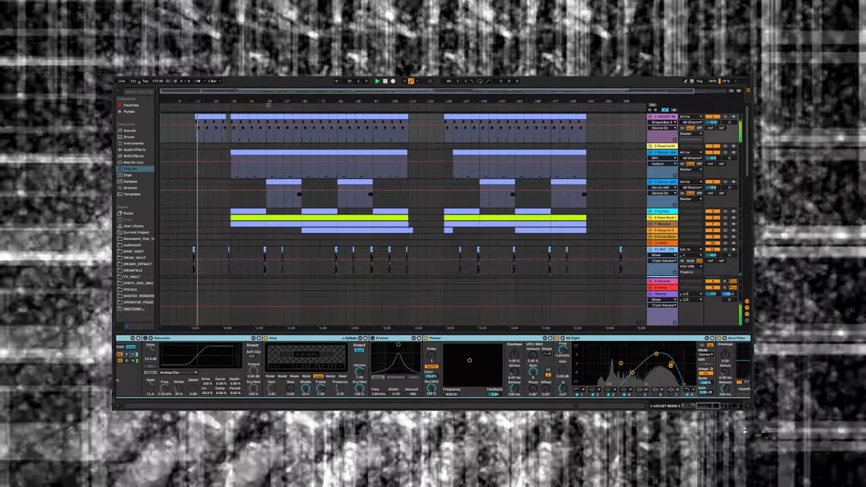
{"action": "scroll", "coordinate": [429, 369], "scroll_direction": "right", "scroll_amount": 4}
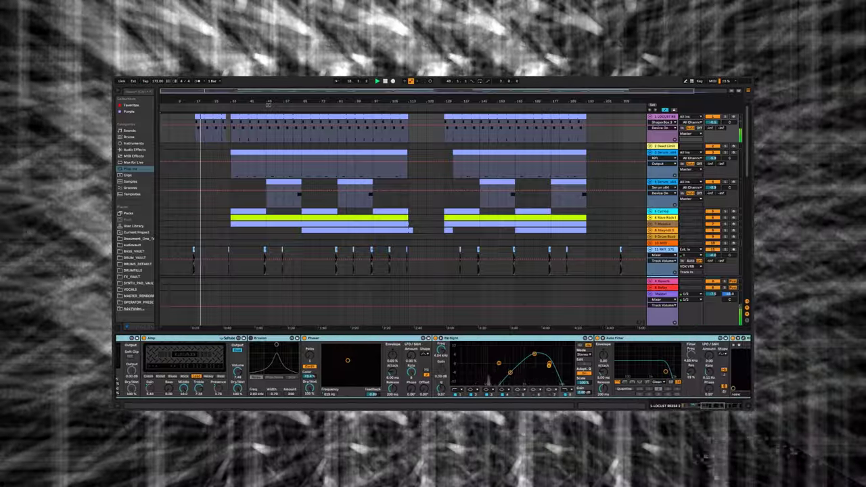
{"action": "scroll", "coordinate": [430, 369], "scroll_direction": "right", "scroll_amount": 5}
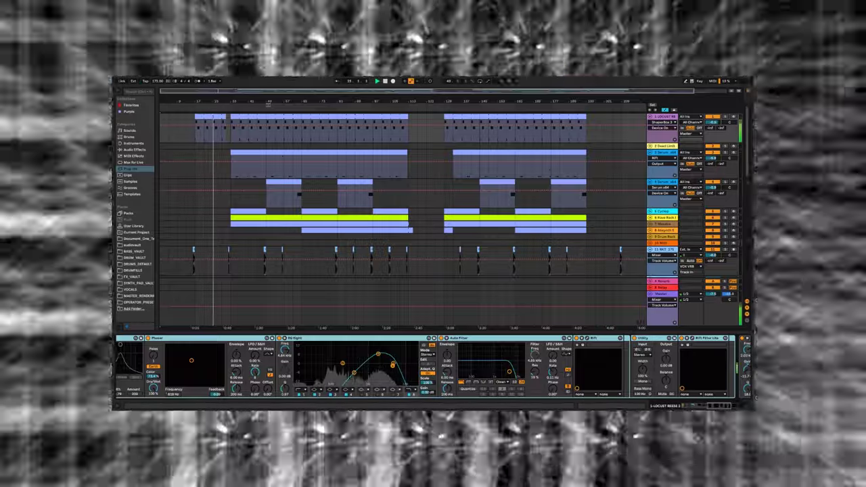
{"action": "scroll", "coordinate": [433, 367], "scroll_direction": "left", "scroll_amount": 10}
{"action": "scroll", "coordinate": [433, 367], "scroll_direction": "left", "scroll_amount": 15}
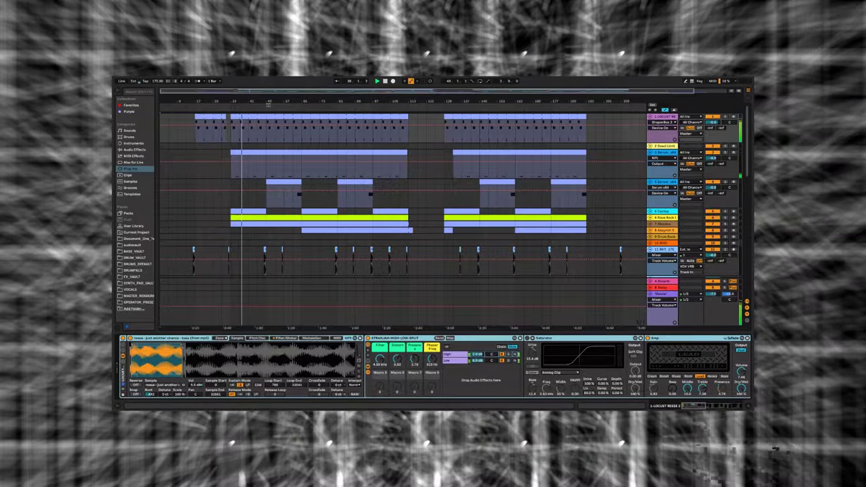
{"action": "scroll", "coordinate": [433, 369], "scroll_direction": "right", "scroll_amount": 5}
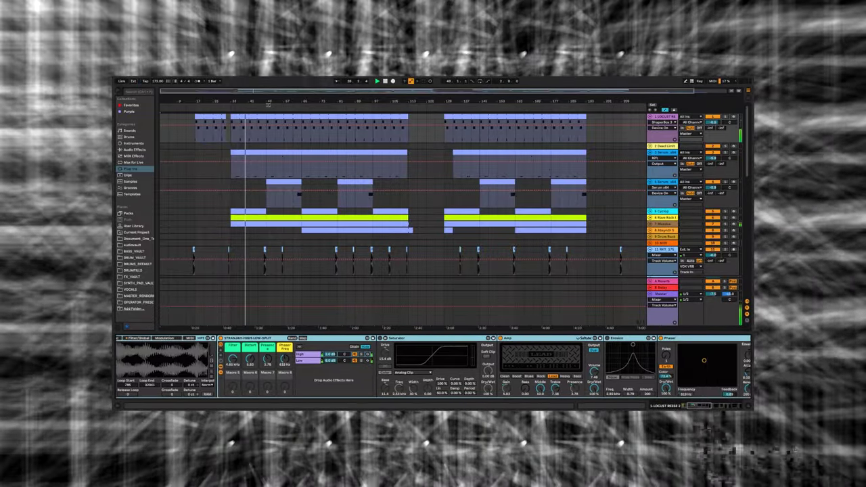
{"action": "scroll", "coordinate": [433, 369], "scroll_direction": "right", "scroll_amount": 5}
{"action": "scroll", "coordinate": [433, 369], "scroll_direction": "right", "scroll_amount": 10}
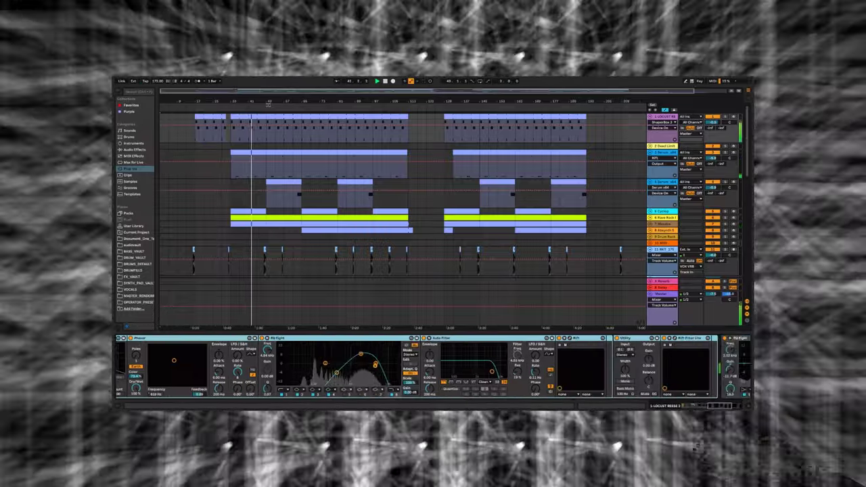
{"action": "scroll", "coordinate": [433, 369], "scroll_direction": "right", "scroll_amount": 6}
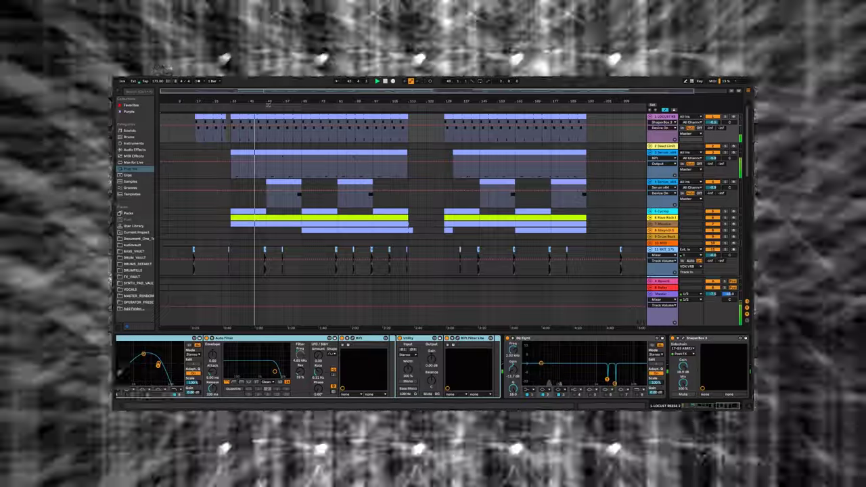
{"action": "scroll", "coordinate": [433, 369], "scroll_direction": "right", "scroll_amount": 1}
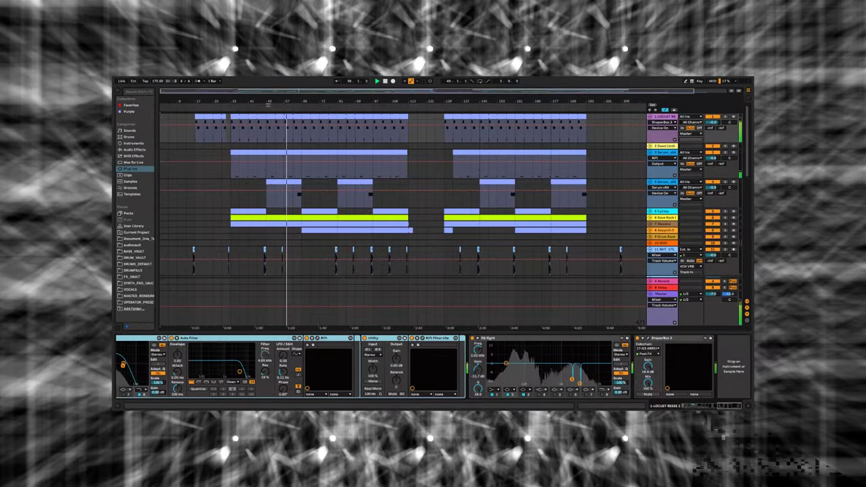
Open the Rift plugin window on the reese track, reposition it to view its distortion settings, and close it
{"action": "left_click", "coordinate": [318, 339]}
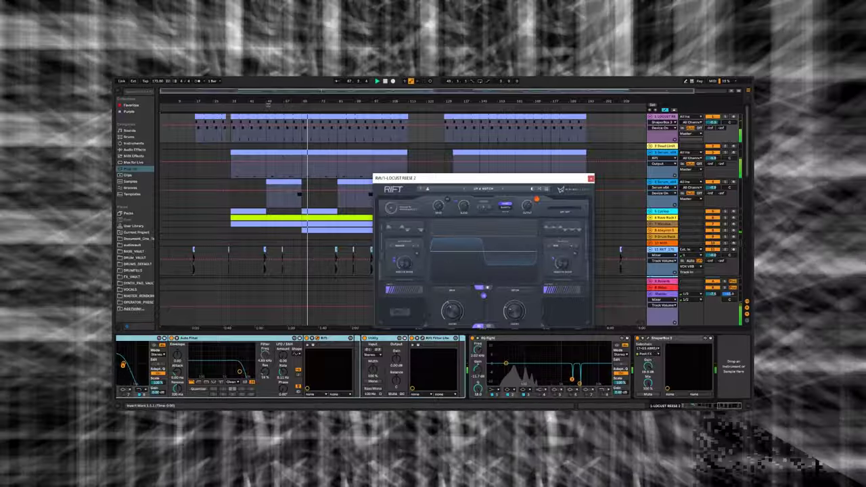
{"action": "left_click_drag", "start_coordinate": [482, 178], "coordinate": [497, 159]}
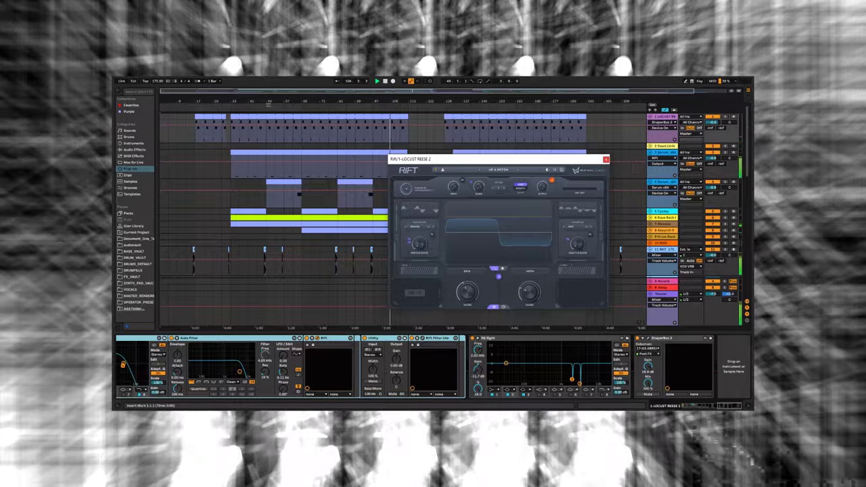
{"action": "left_click", "coordinate": [606, 159]}
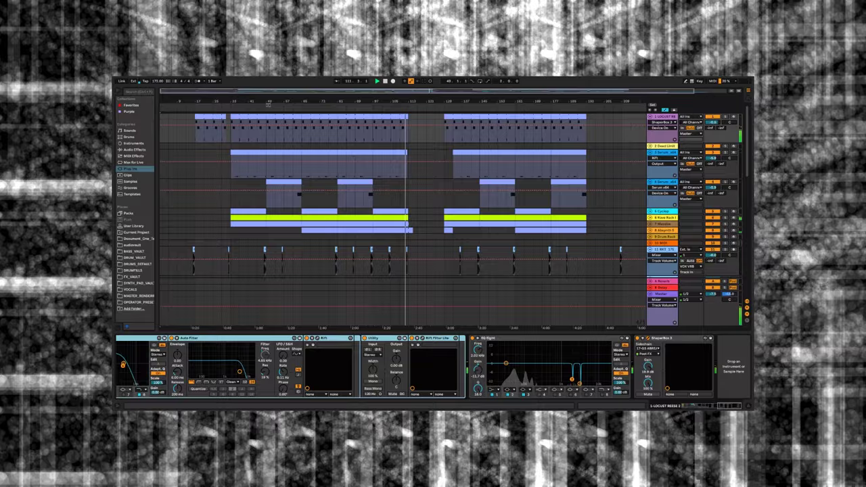
Inspect the ShaperBox 3 sidechain volume curve on the reese track during playback, and hide its window
{"action": "left_click", "coordinate": [648, 339]}
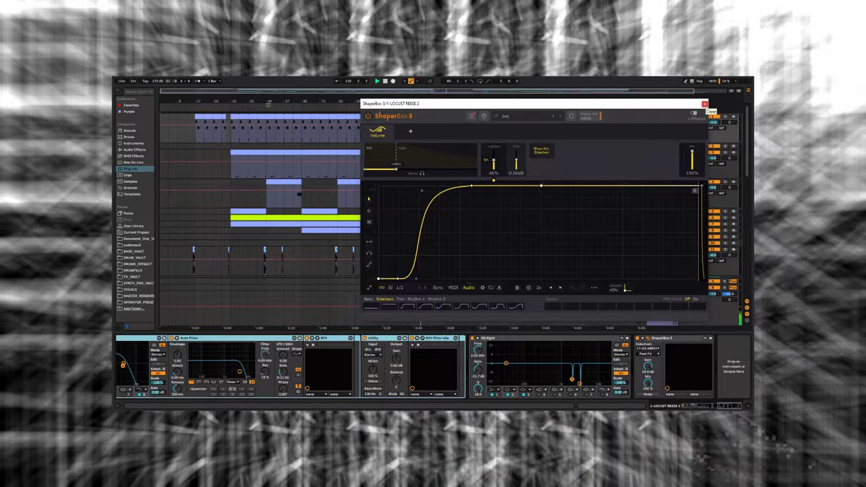
{"action": "left_click", "coordinate": [705, 104]}
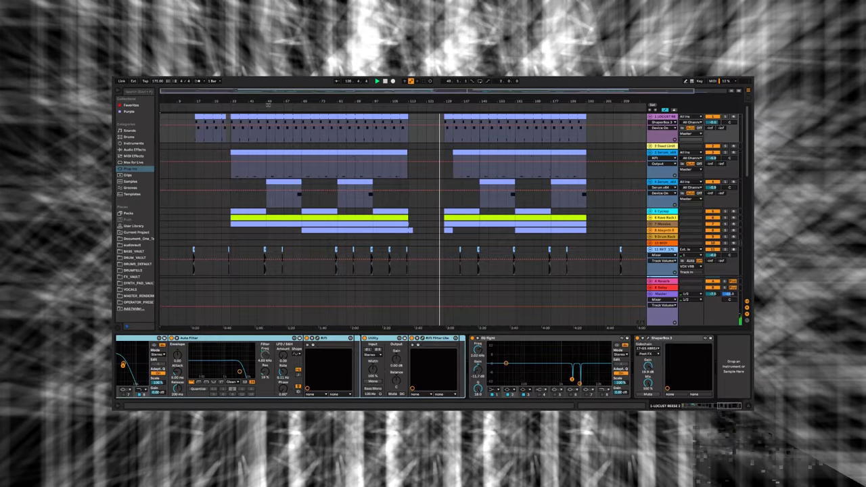
{"action": "scroll", "coordinate": [403, 217], "scroll_direction": "down", "scroll_amount": 5}
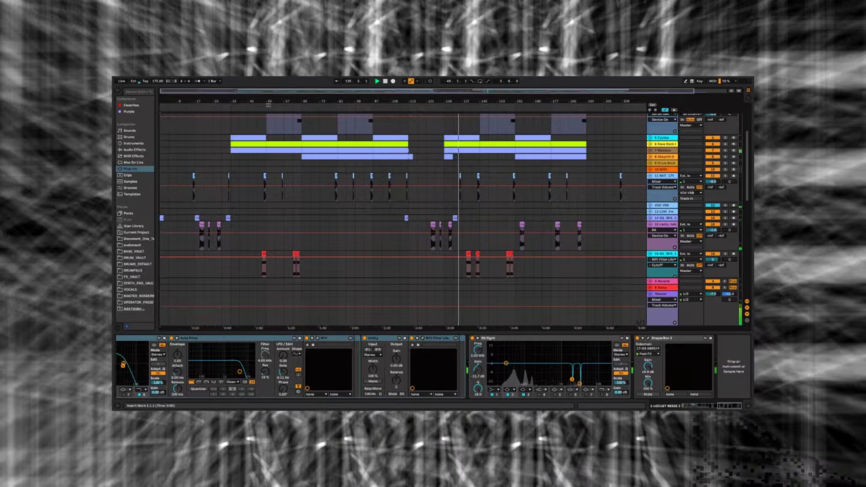
{"action": "scroll", "coordinate": [403, 203], "scroll_direction": "up", "scroll_amount": 5}
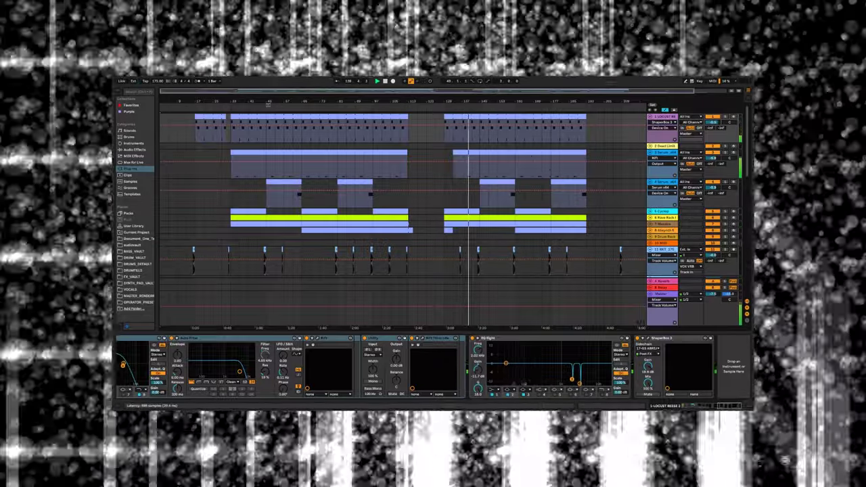
{"action": "key", "text": "ctrl+alt+p"}
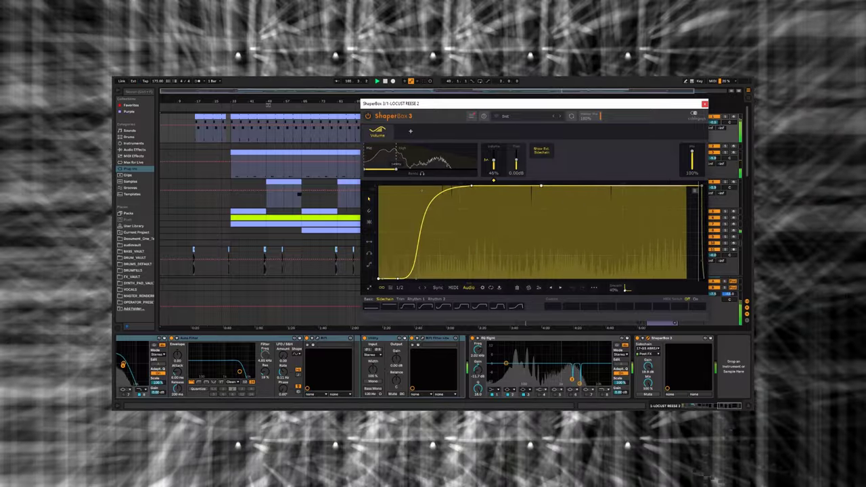
{"action": "key", "text": "ctrl+alt+p"}
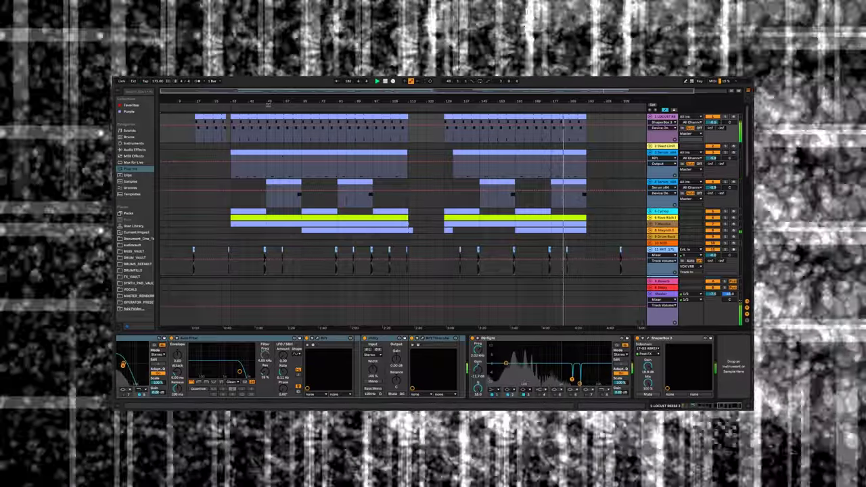
Inspect the effects on the Low and High chains of the reese track's high/low split rack
{"action": "scroll", "coordinate": [404, 219], "scroll_direction": "down", "scroll_amount": 1}
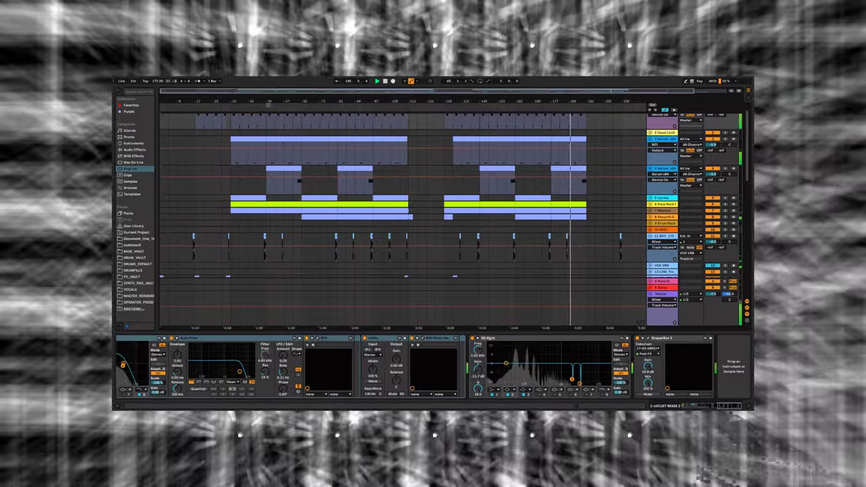
{"action": "left_click_drag", "start_coordinate": [730, 406], "coordinate": [694, 406]}
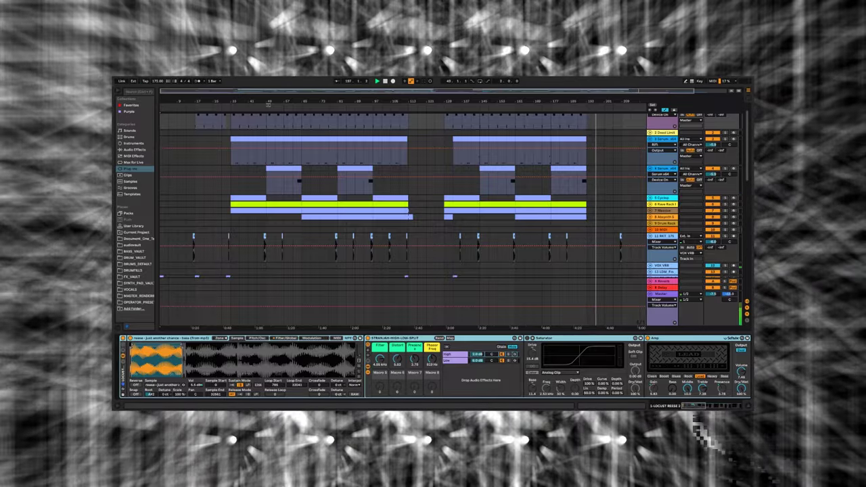
{"action": "left_click", "coordinate": [457, 354]}
{"action": "left_click", "coordinate": [456, 361]}
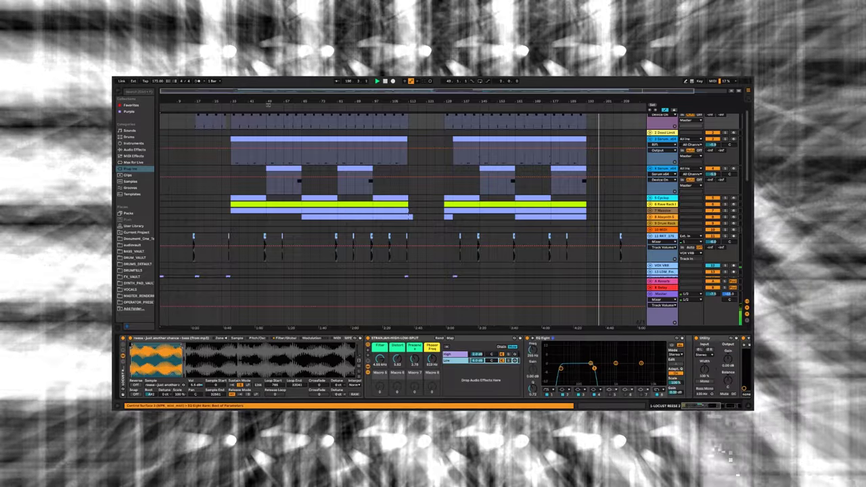
{"action": "scroll", "coordinate": [434, 369], "scroll_direction": "right", "scroll_amount": 3}
{"action": "scroll", "coordinate": [434, 368], "scroll_direction": "right", "scroll_amount": 5}
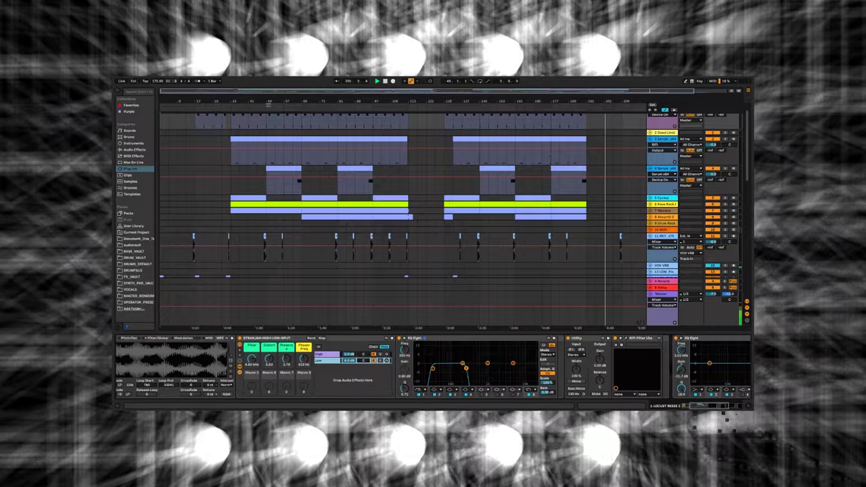
{"action": "scroll", "coordinate": [433, 369], "scroll_direction": "right", "scroll_amount": 2}
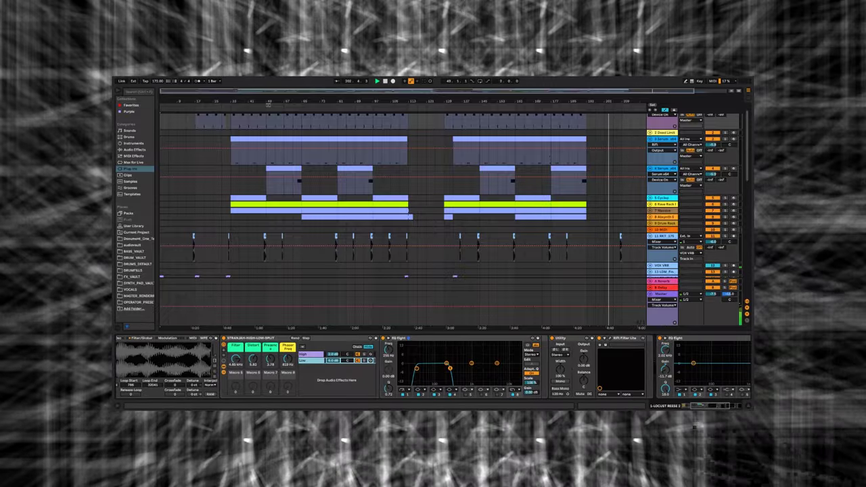
{"action": "left_click", "coordinate": [312, 354]}
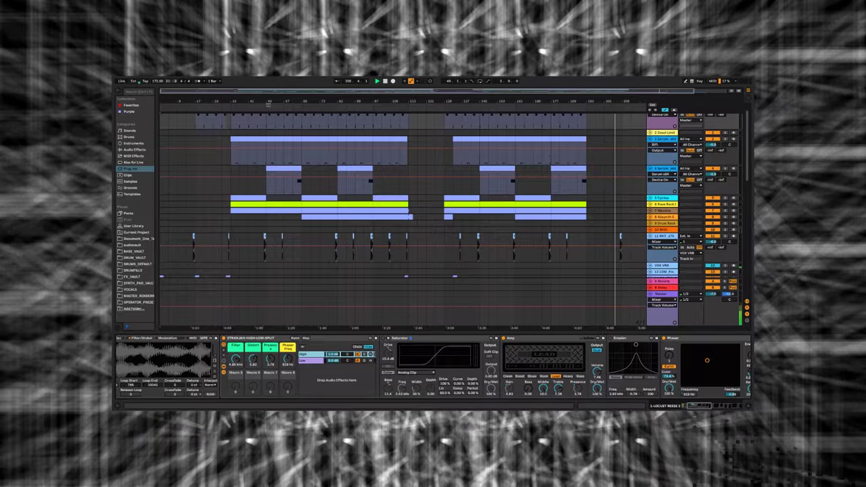
{"action": "scroll", "coordinate": [433, 366], "scroll_direction": "right", "scroll_amount": 4}
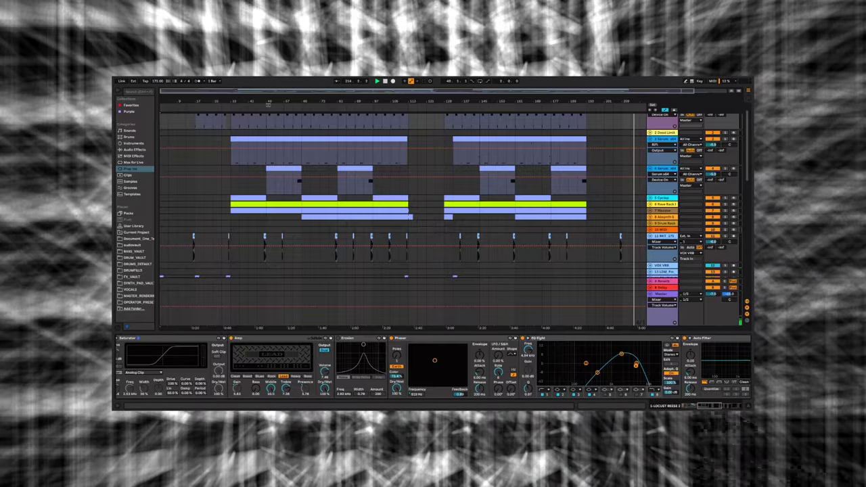
Look over the rest of the arrangement down to the last audio track, with the timeline zoomed out
{"action": "key", "text": "minus"}
{"action": "scroll", "coordinate": [437, 196], "scroll_direction": "down", "scroll_amount": 8}
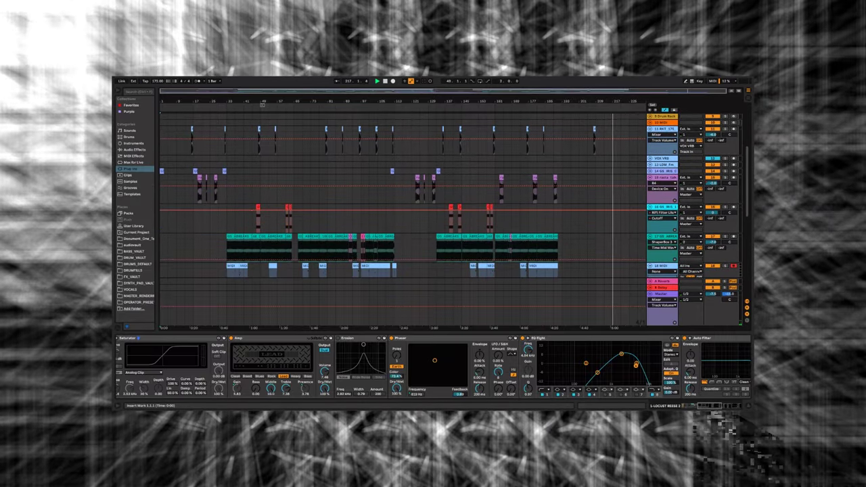
{"action": "scroll", "coordinate": [438, 196], "scroll_direction": "down", "scroll_amount": 1}
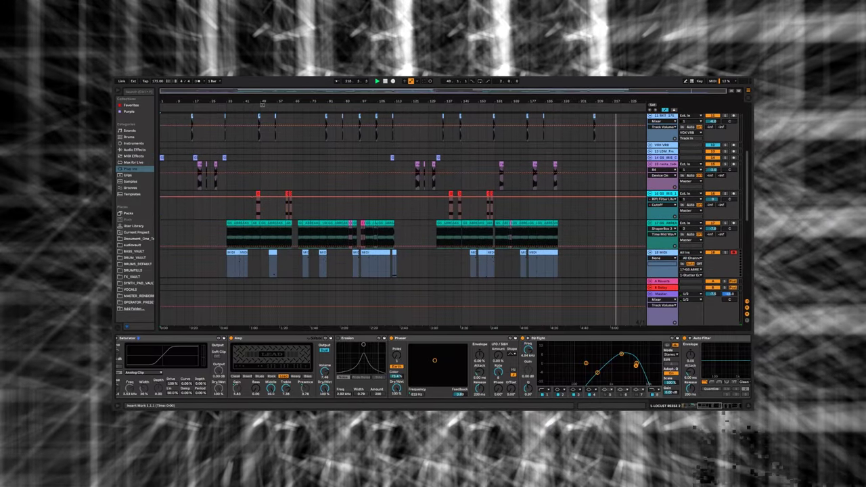
{"action": "scroll", "coordinate": [438, 196], "scroll_direction": "down", "scroll_amount": 12}
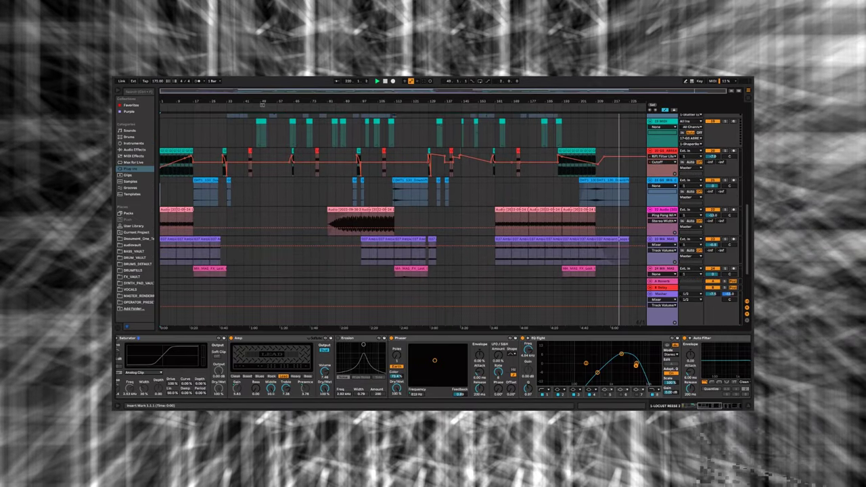
{"action": "scroll", "coordinate": [437, 196], "scroll_direction": "down", "scroll_amount": 5}
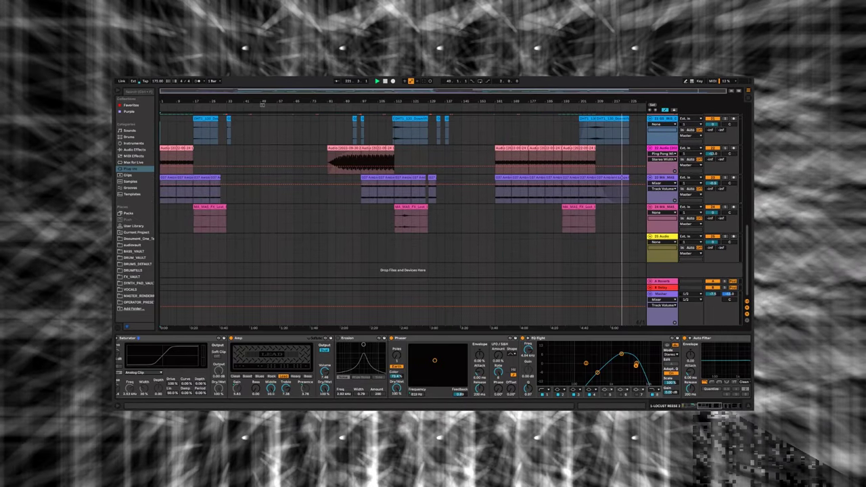